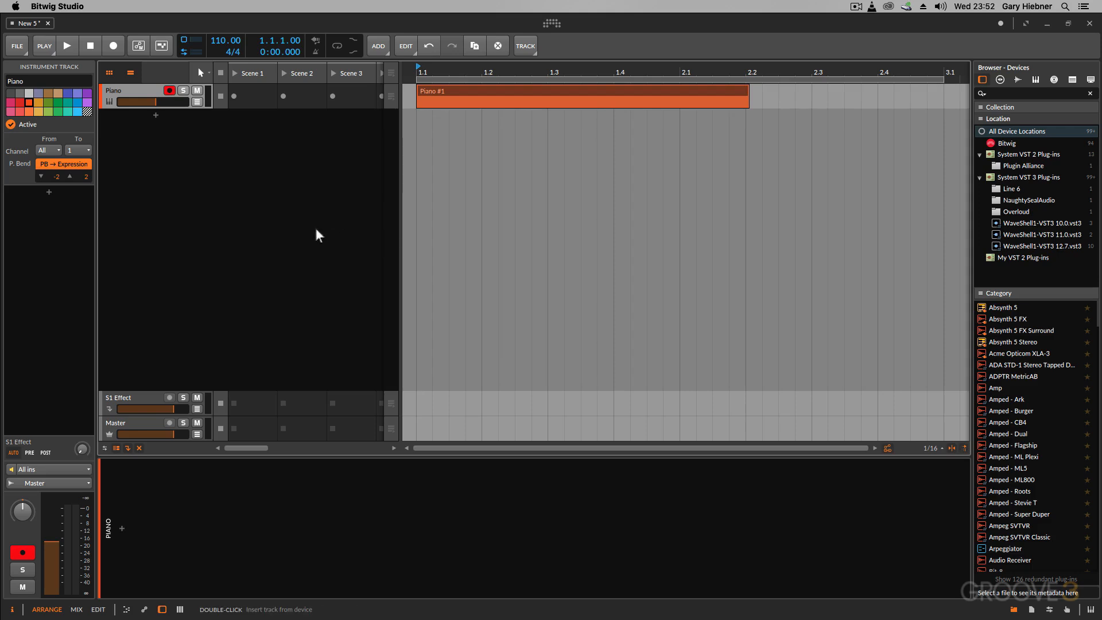
- Pin the Add Audio Track command so it is shown in the toolbar
right_click(214, 156)
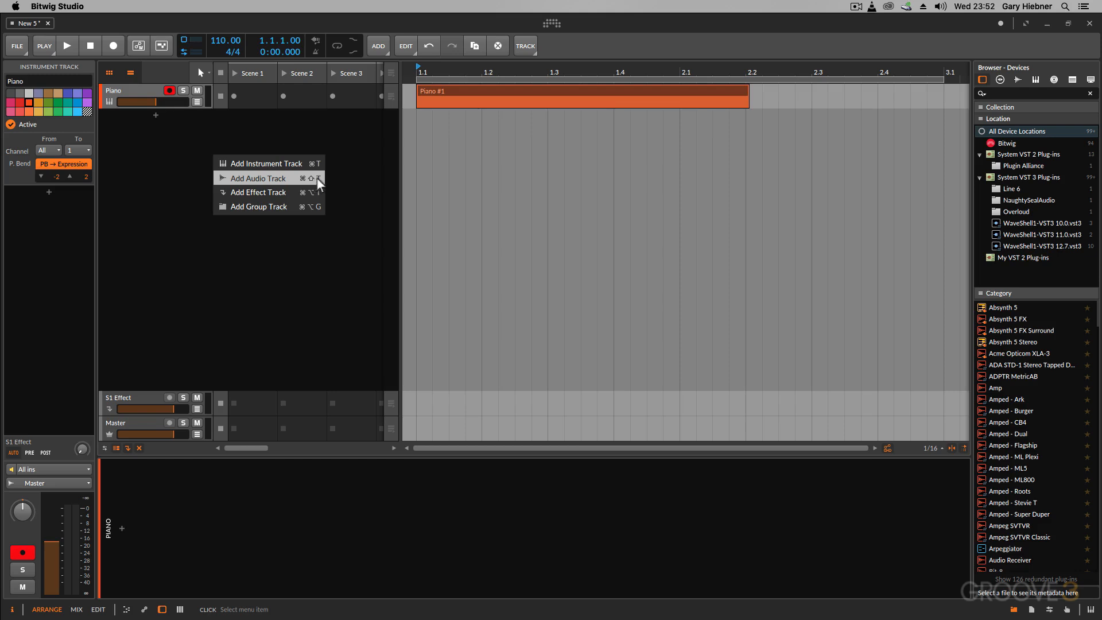
click(337, 164)
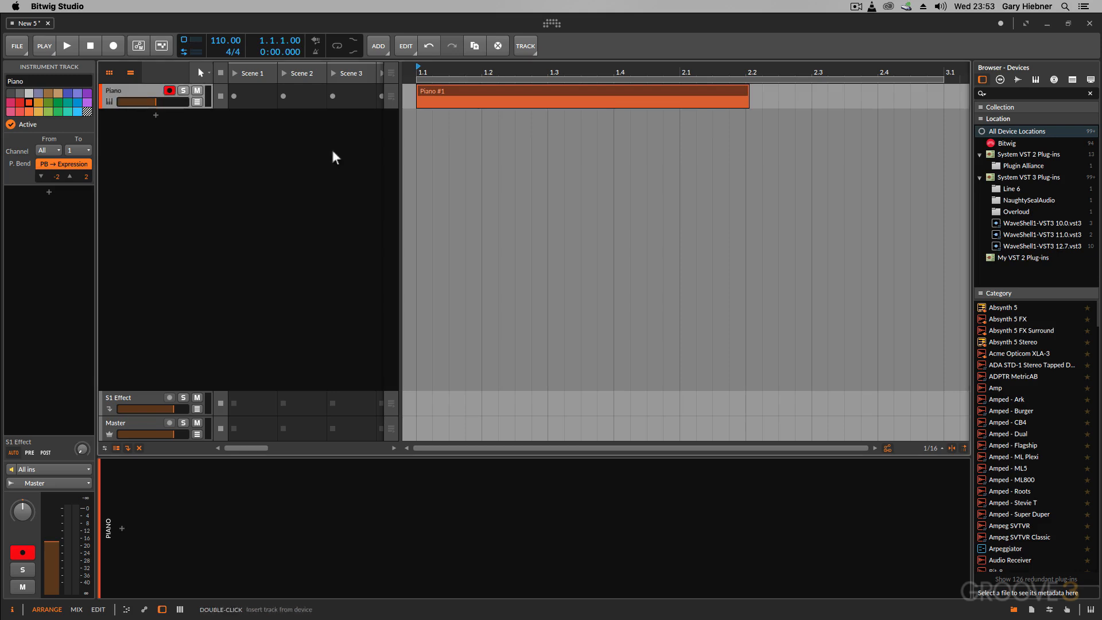
click(385, 50)
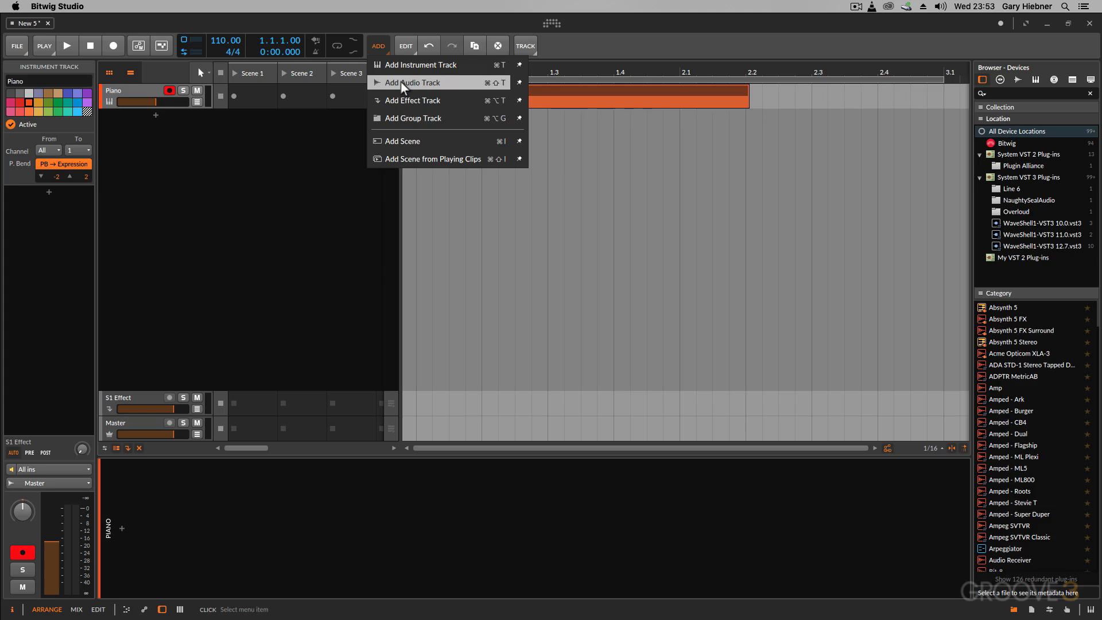
click(519, 83)
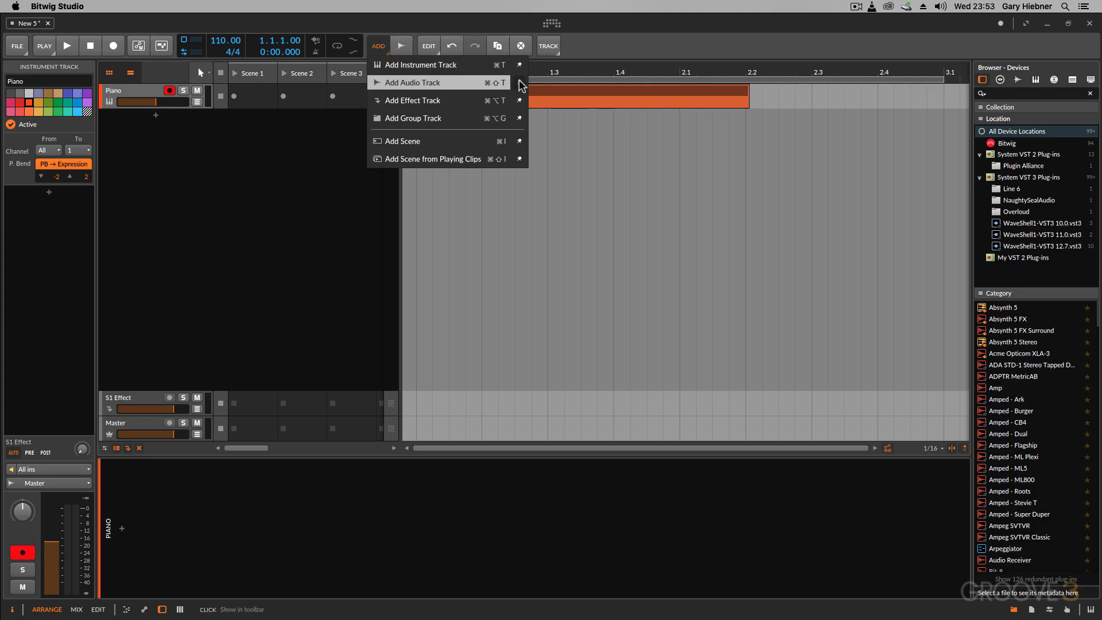
- Add an audio track below the Piano track and disarm its recording
click(408, 45)
click(408, 45)
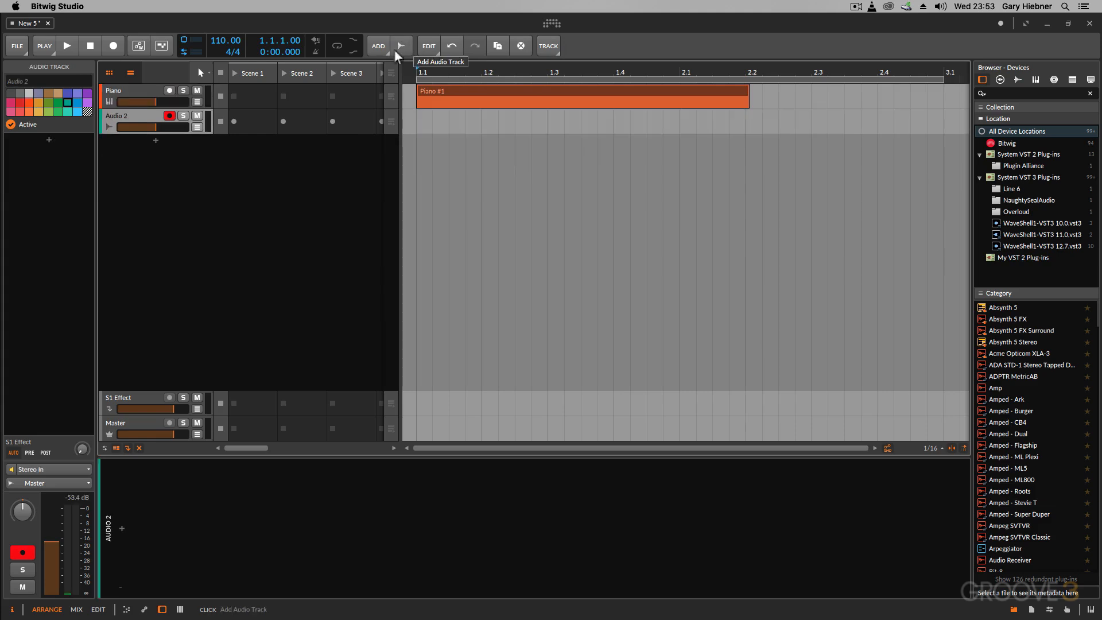
click(174, 114)
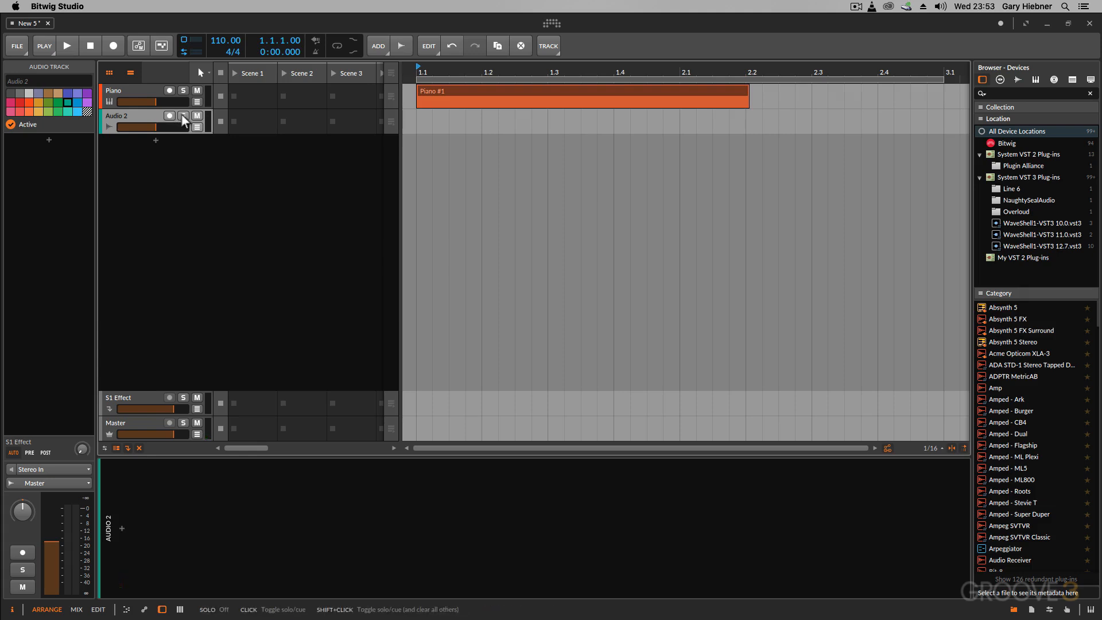
- Hide the browser panel to give the arranger more room
click(1013, 611)
click(1014, 610)
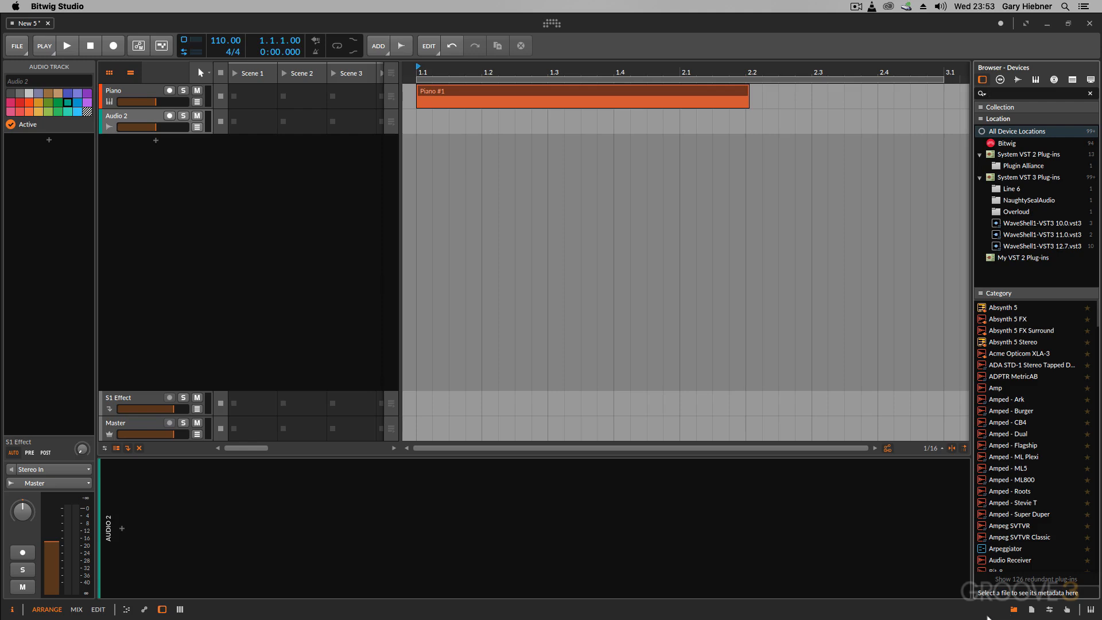
click(1013, 610)
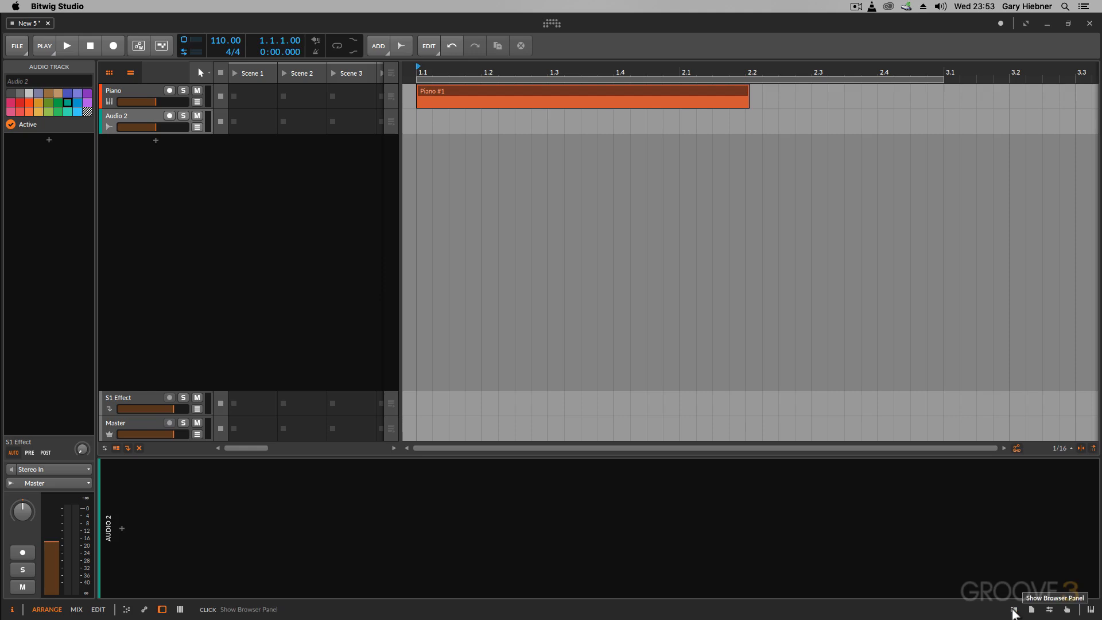
click(1014, 611)
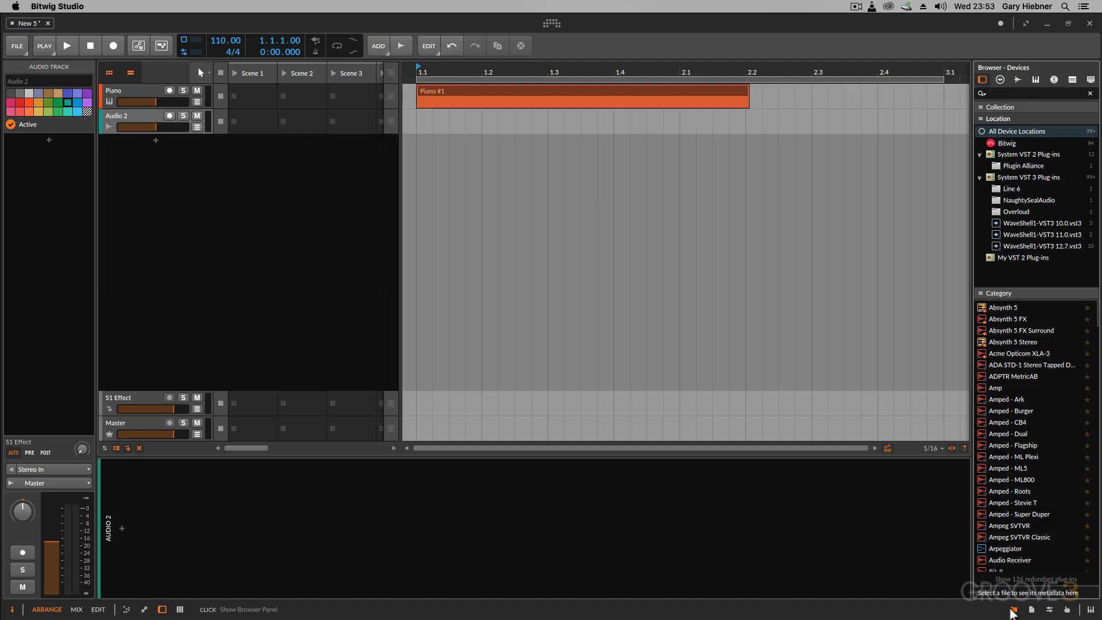
click(1014, 609)
click(219, 245)
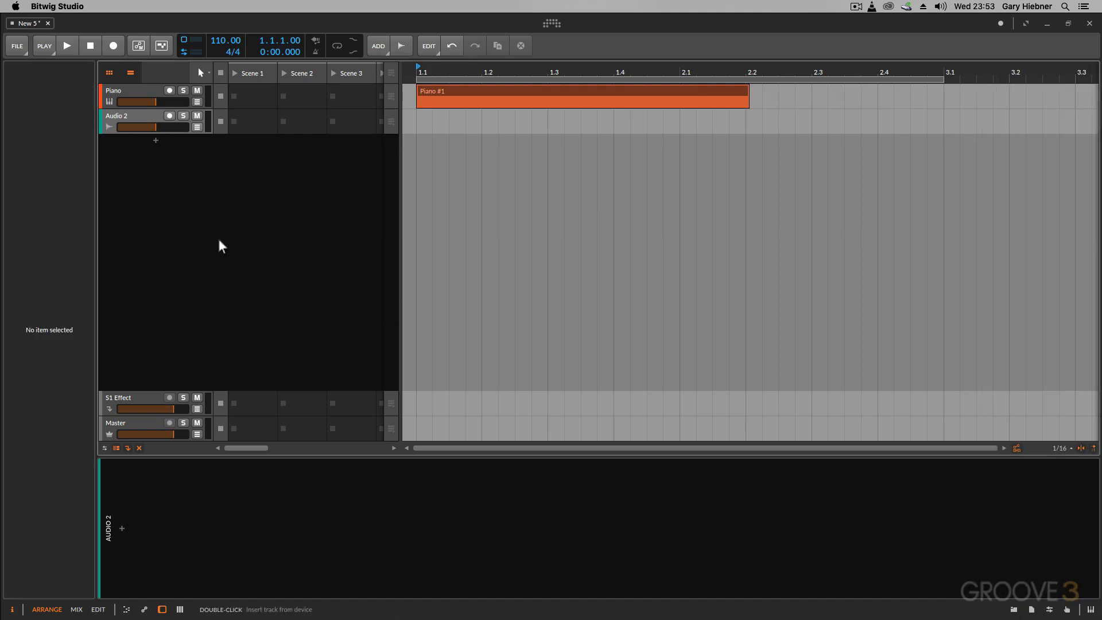
click(155, 141)
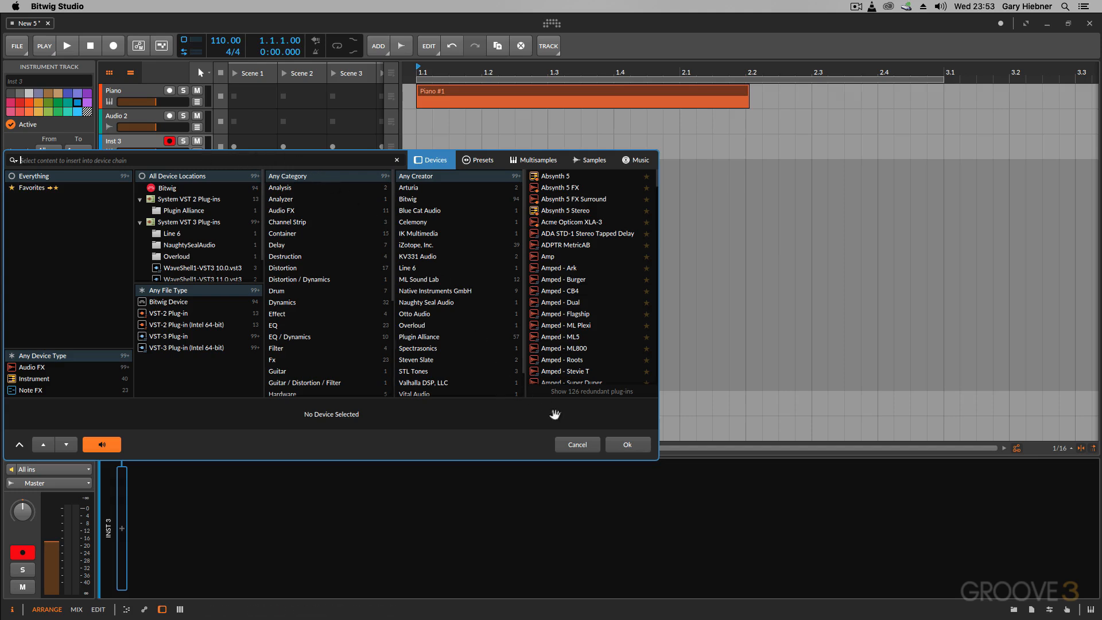
click(567, 447)
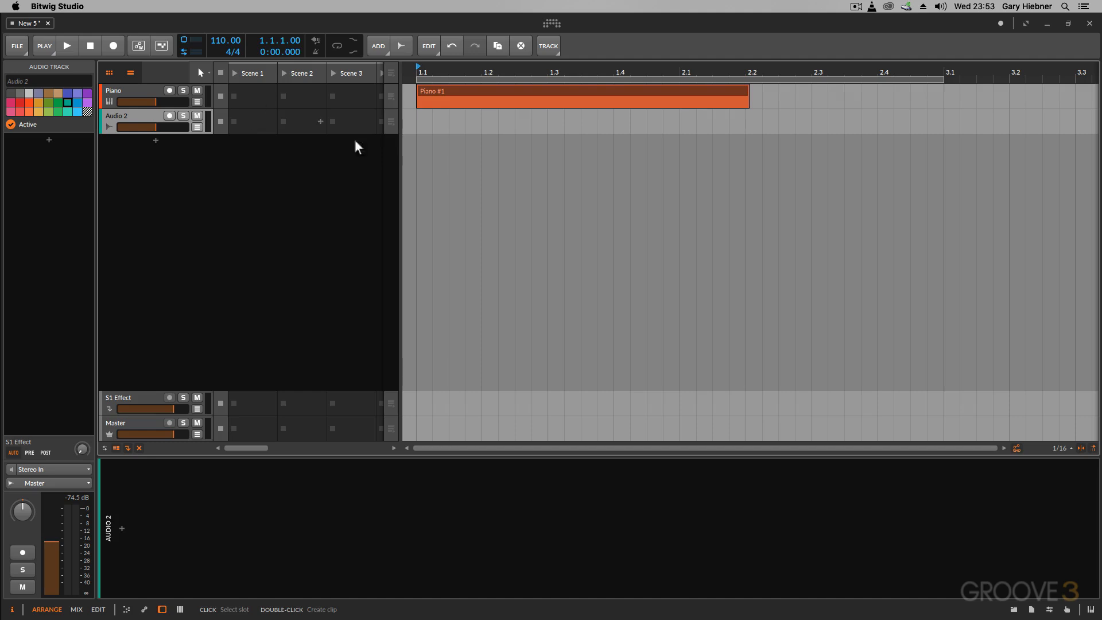
- Narrow the clip launcher to two scene columns, keeping both the launcher and the arranger timeline visible
drag(399, 166, 322, 166)
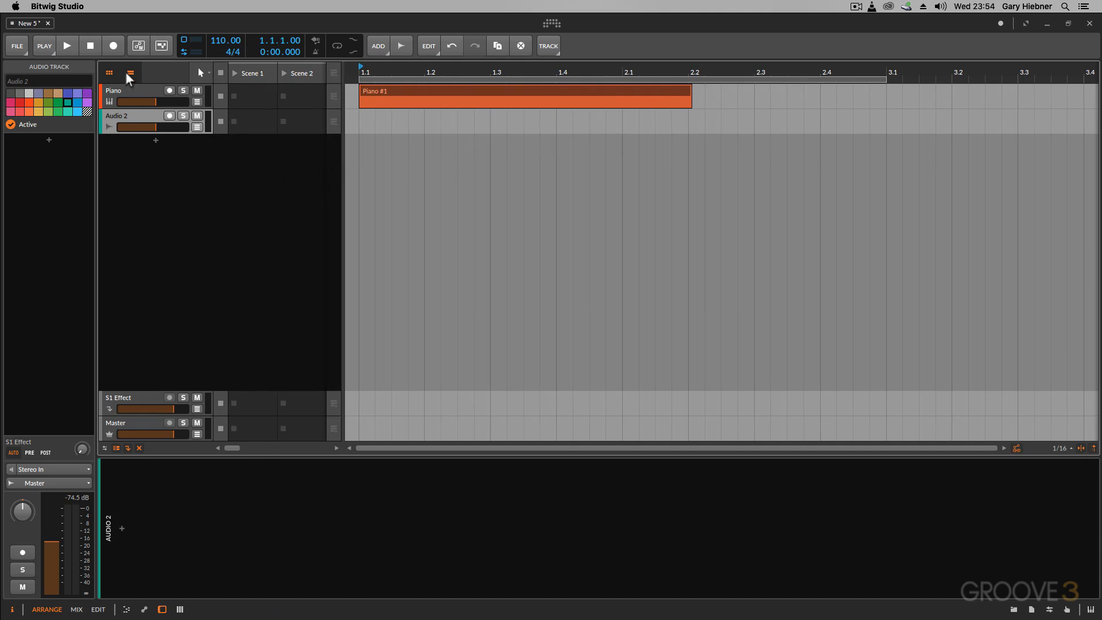
click(104, 73)
click(107, 73)
click(108, 73)
click(109, 75)
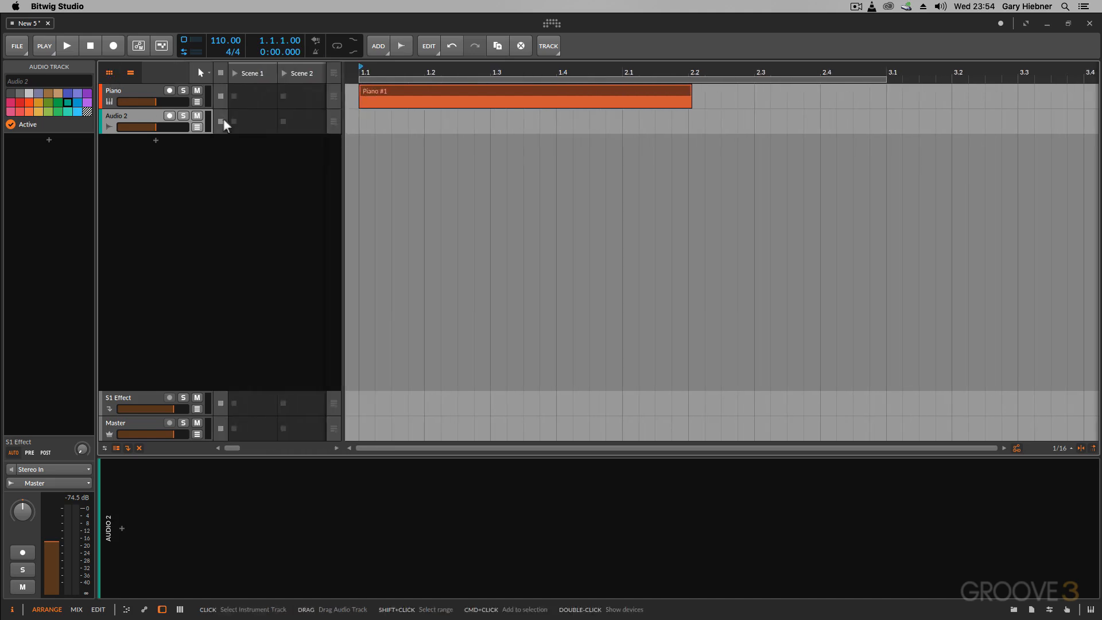
- Browse samples for Audio 2's Scene 1 slot, choosing the FX Loops 128 folder of Beatport Sounds Loops (teaser)
click(245, 127)
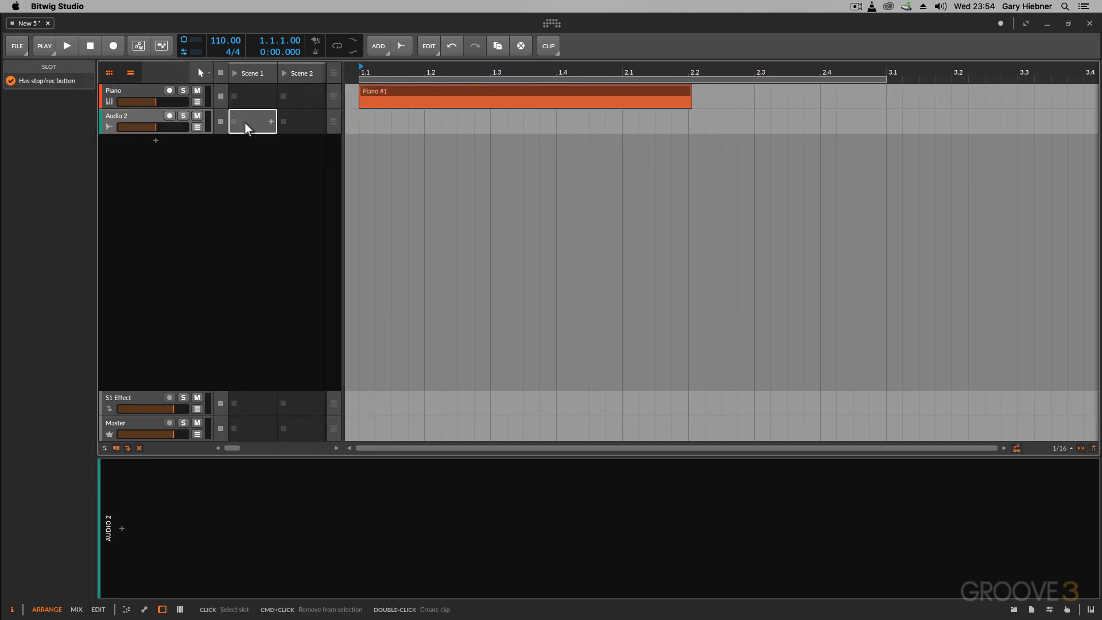
double_click(244, 123)
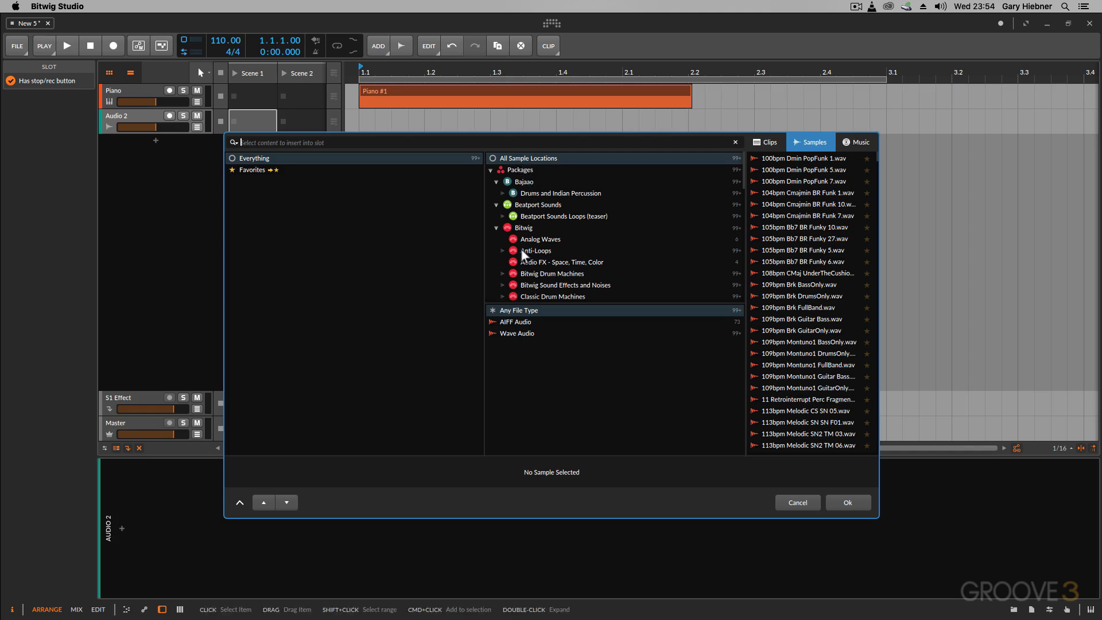
click(505, 205)
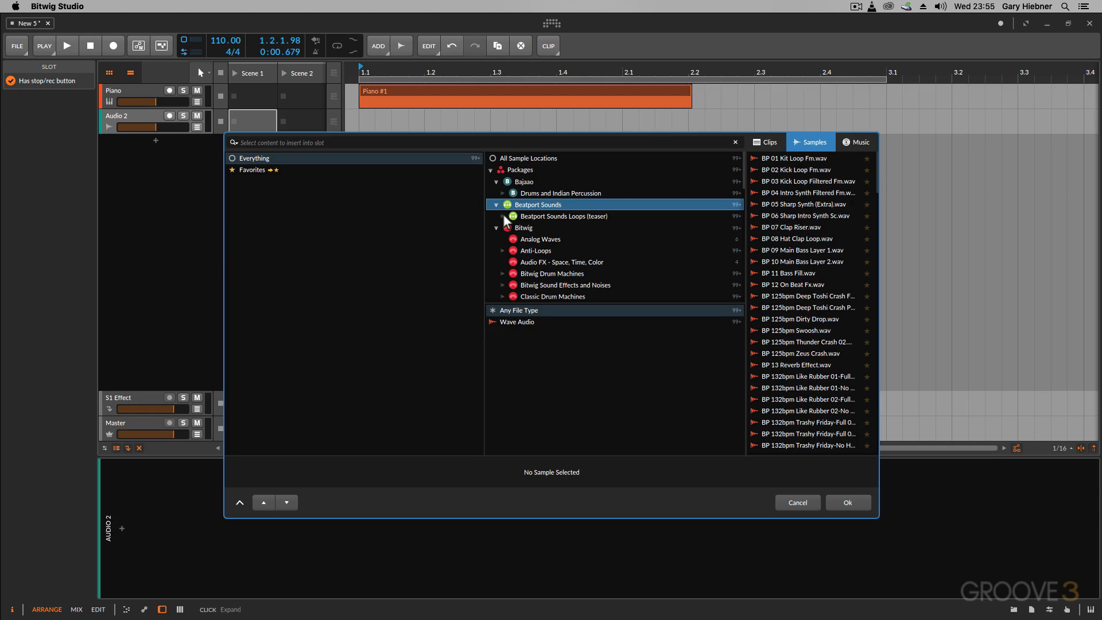
click(536, 215)
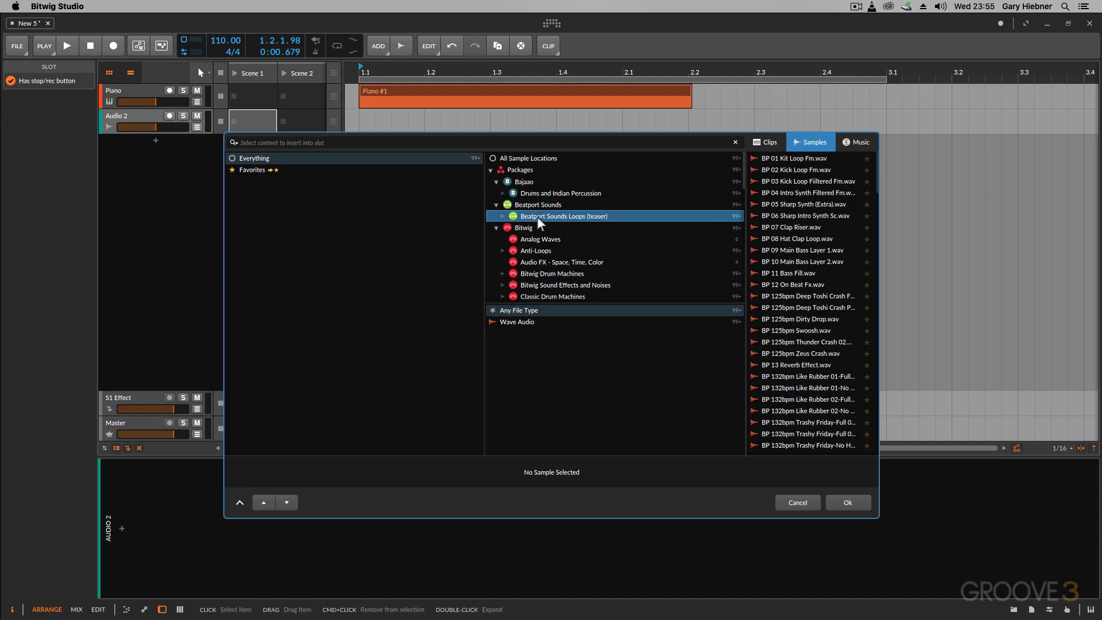
click(502, 215)
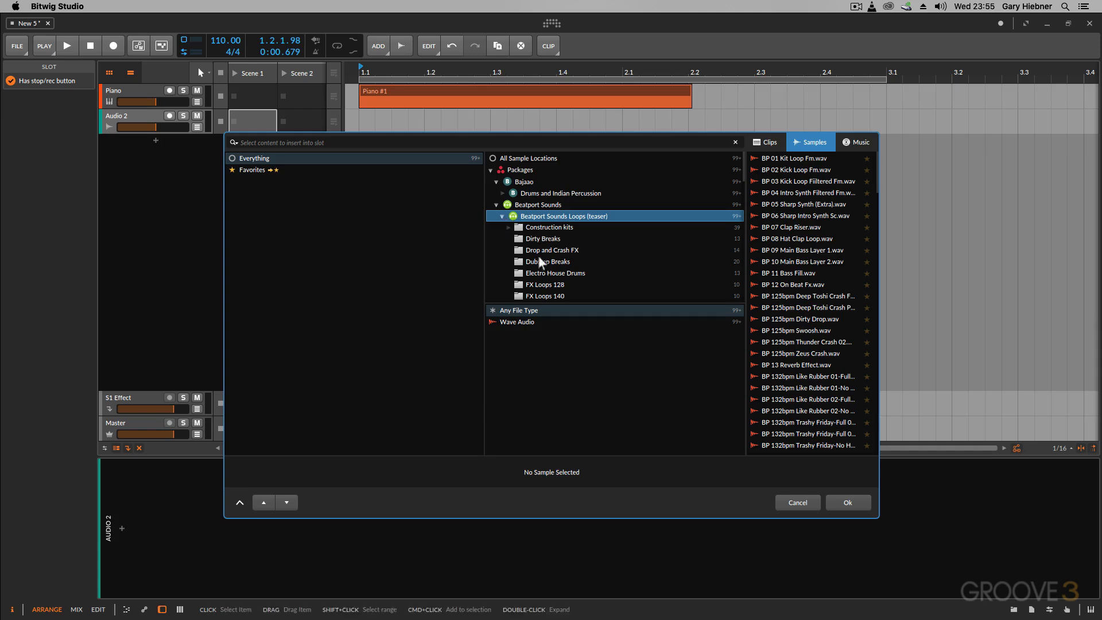
scroll(542, 259, down, 1)
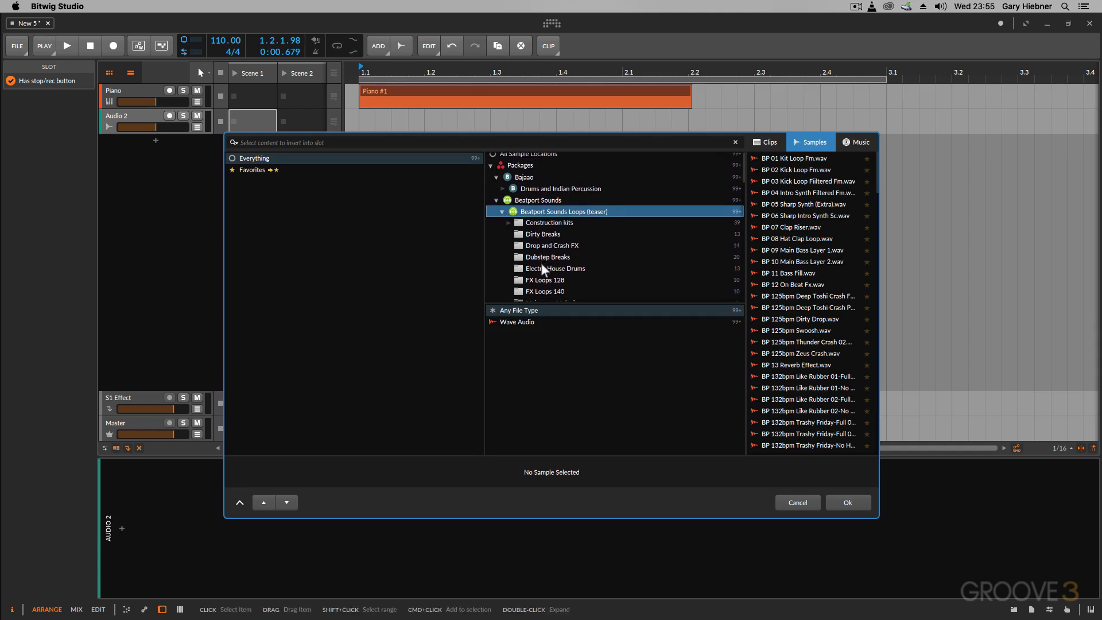
click(545, 280)
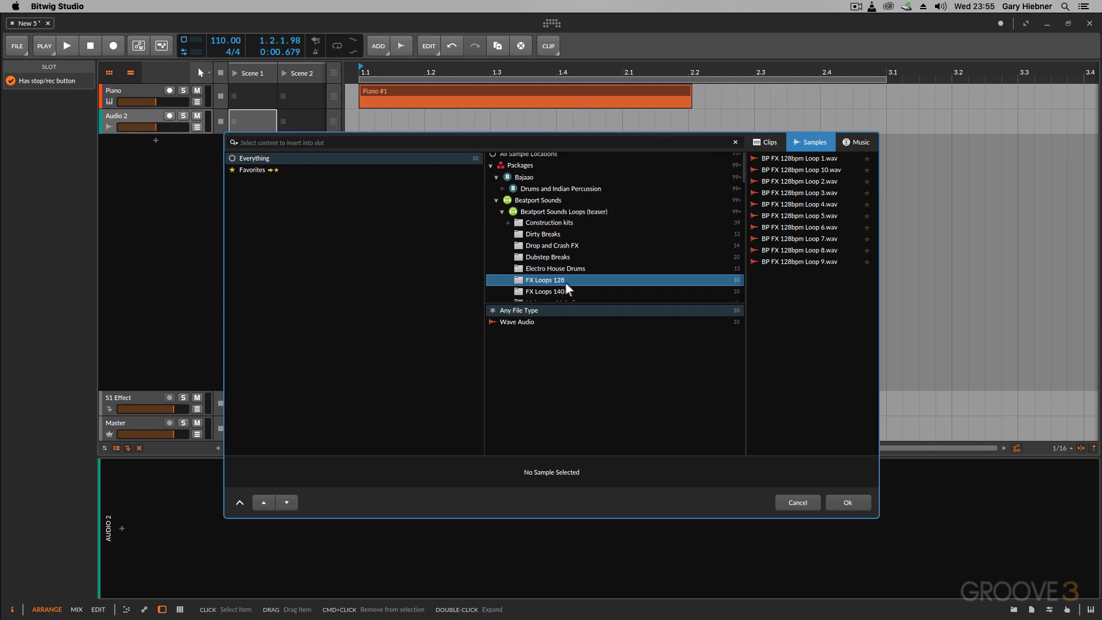
click(769, 143)
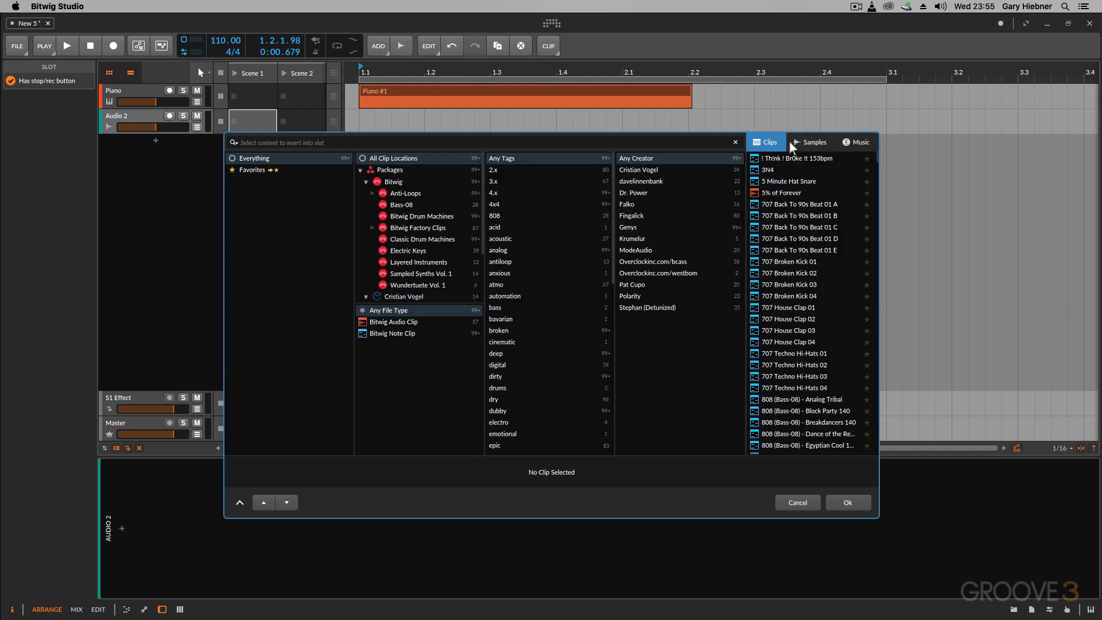
click(814, 142)
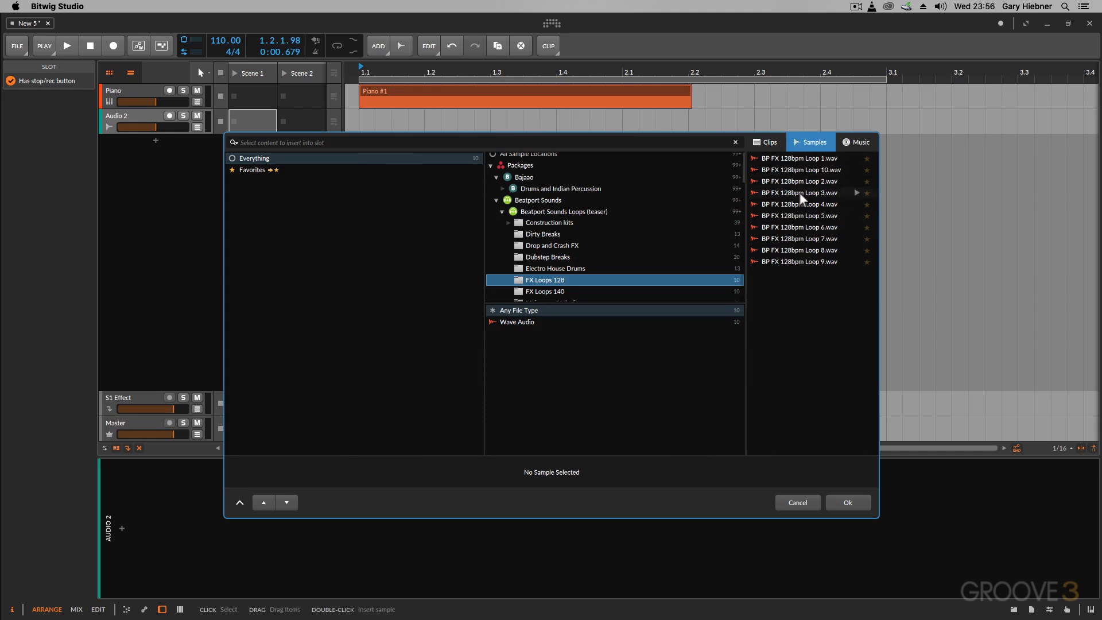
- Enable automatic previewing of selected samples and audition BP FX 128bpm Loop 10.wav
click(788, 157)
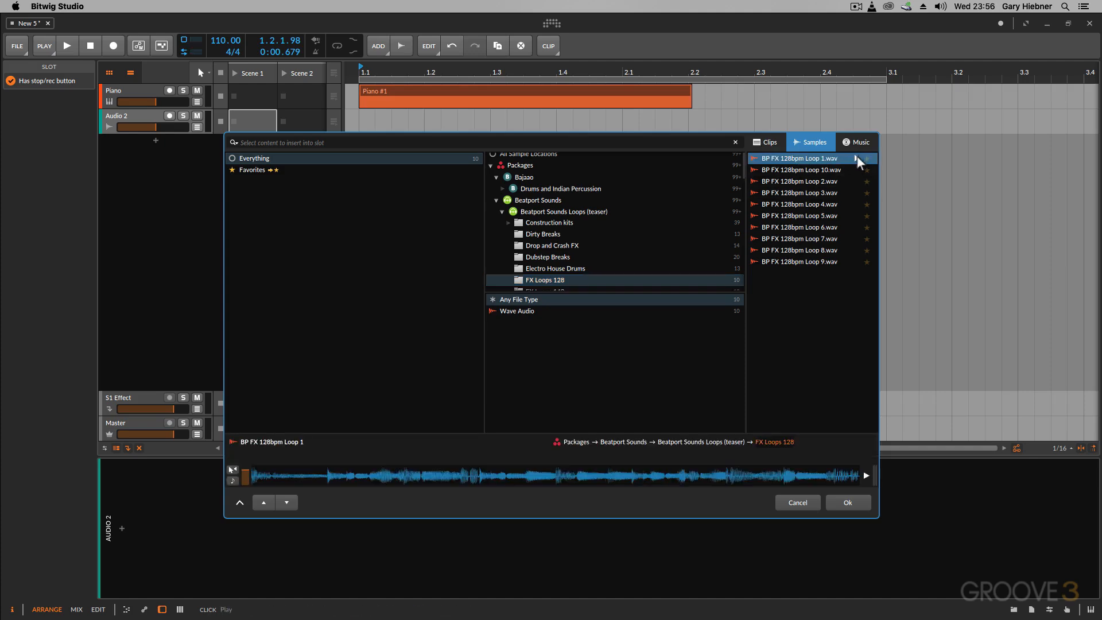
click(233, 470)
click(779, 170)
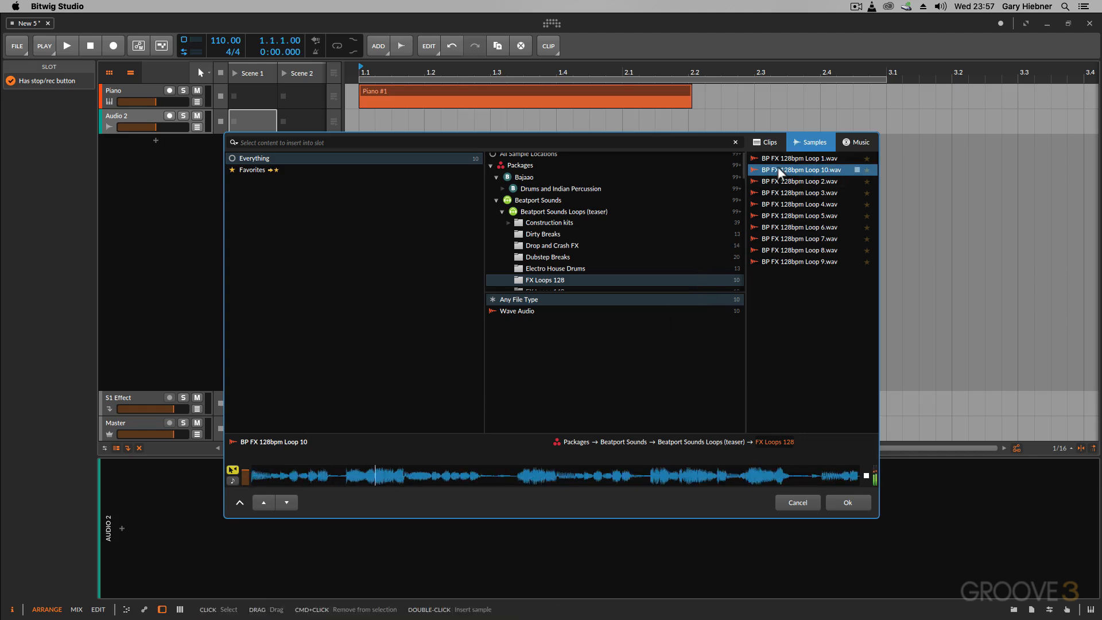
click(865, 474)
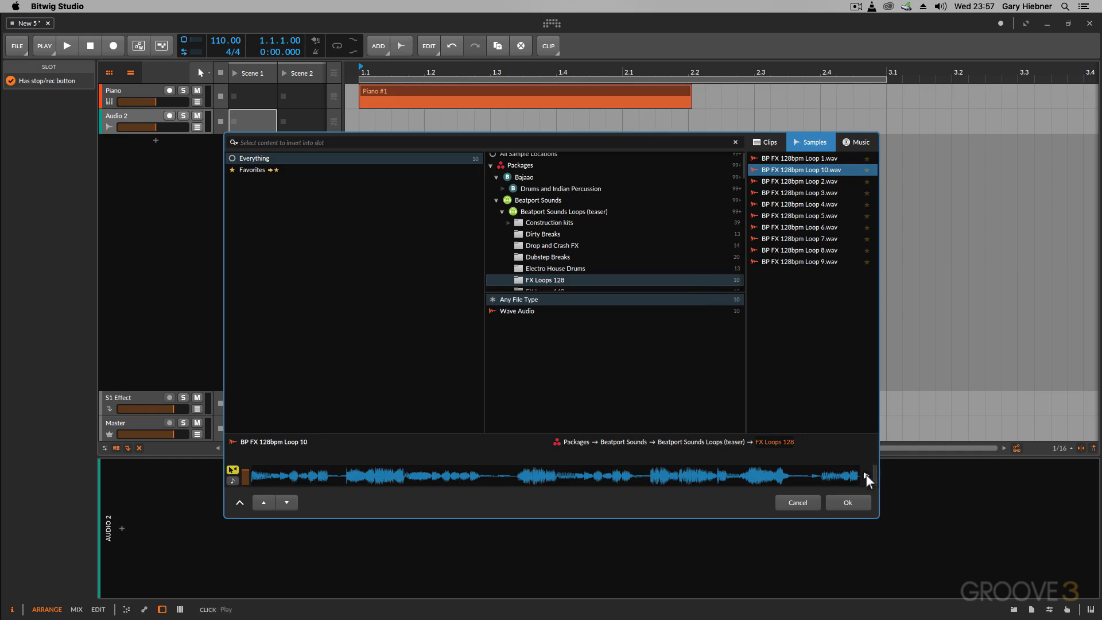
- Insert BP FX 128bpm Loop 10.wav into Audio 2's Scene 1 slot and copy the clip to the arranger at 1.1.1.00
double_click(800, 169)
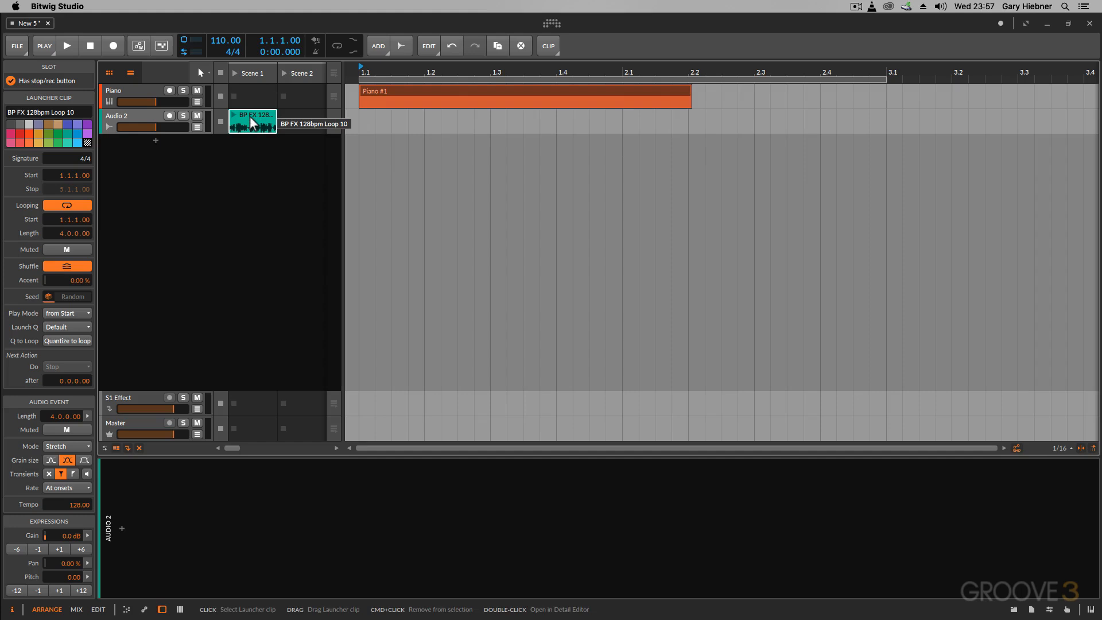
drag(249, 116, 364, 126)
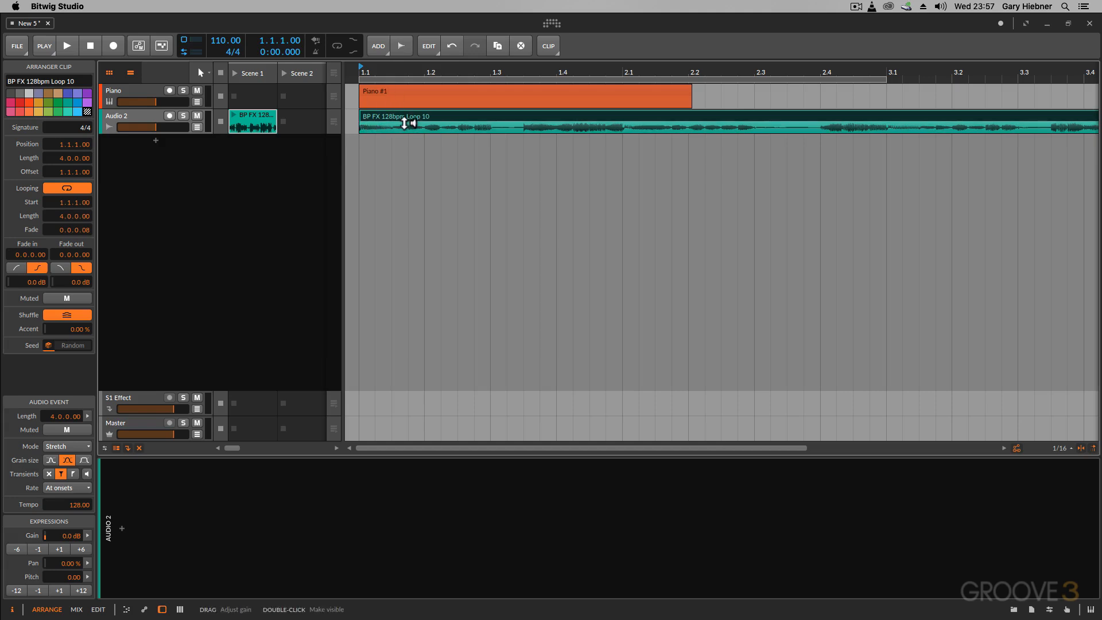
click(391, 70)
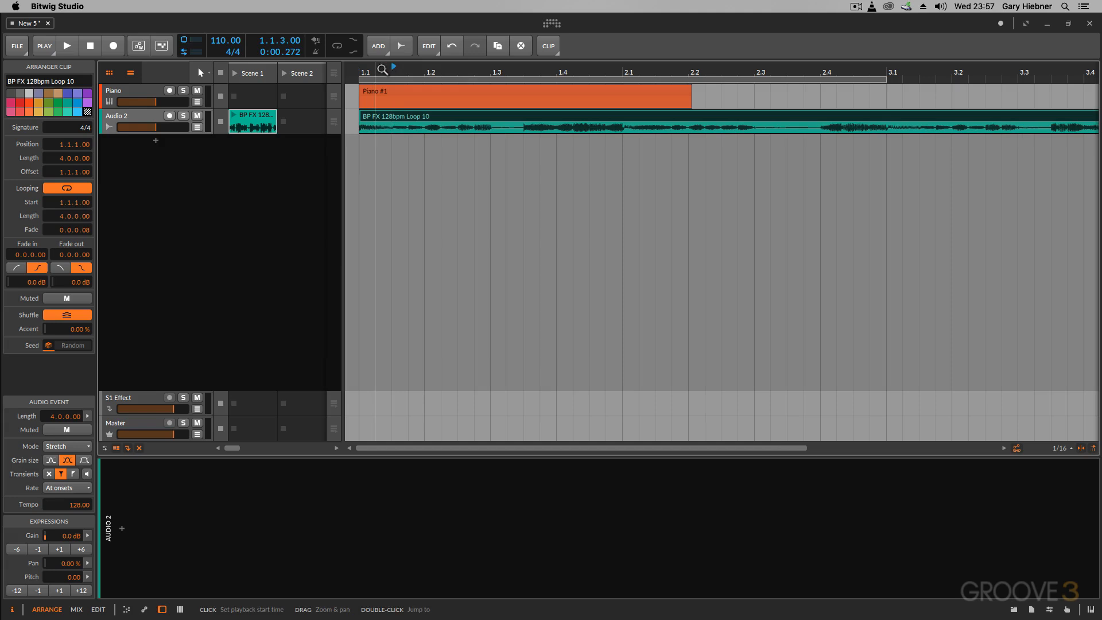
mouse_move(383, 71)
mouse_down()
mouse_move(381, 82)
mouse_move(379, 69)
mouse_up()
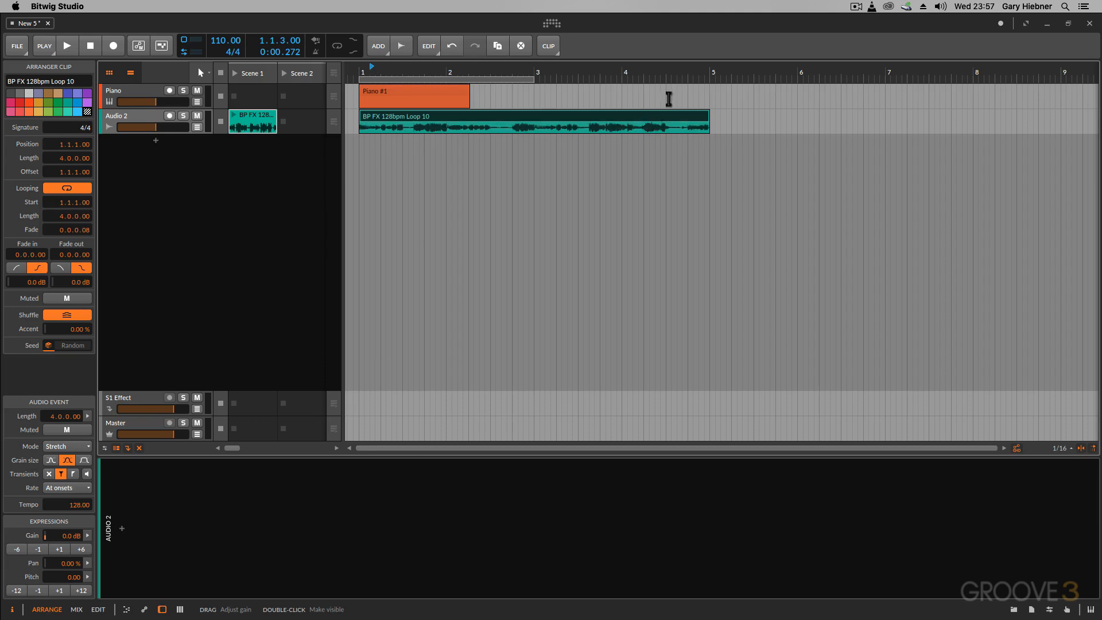
- Add an instrument track and browse clips for its Scene 1 slot, filtered to the Electric Keys package and the analog tag
click(381, 50)
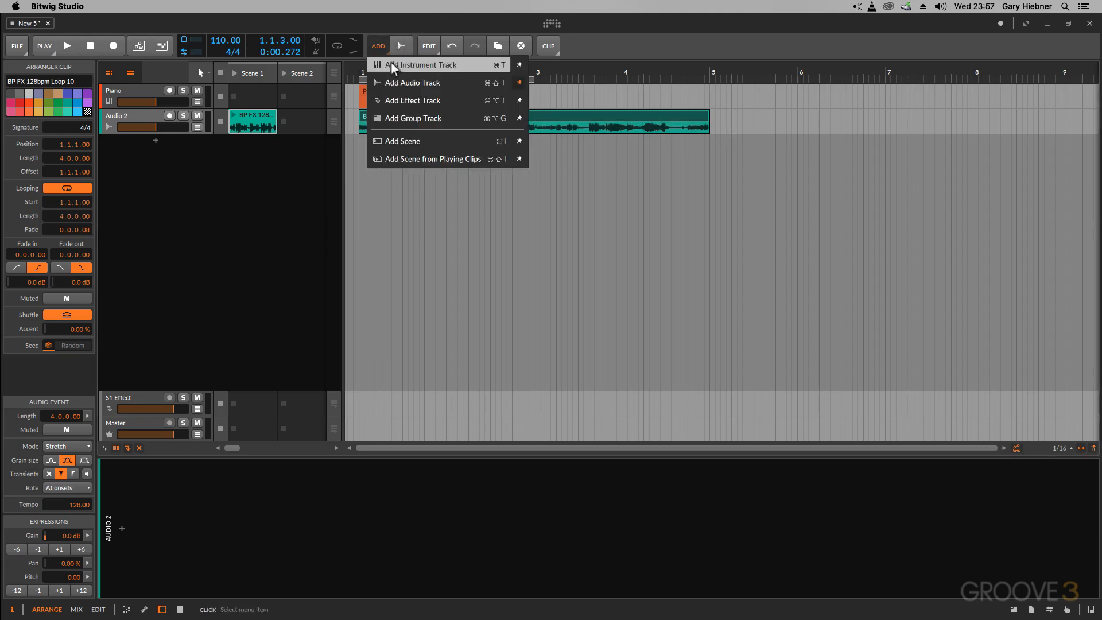
click(389, 65)
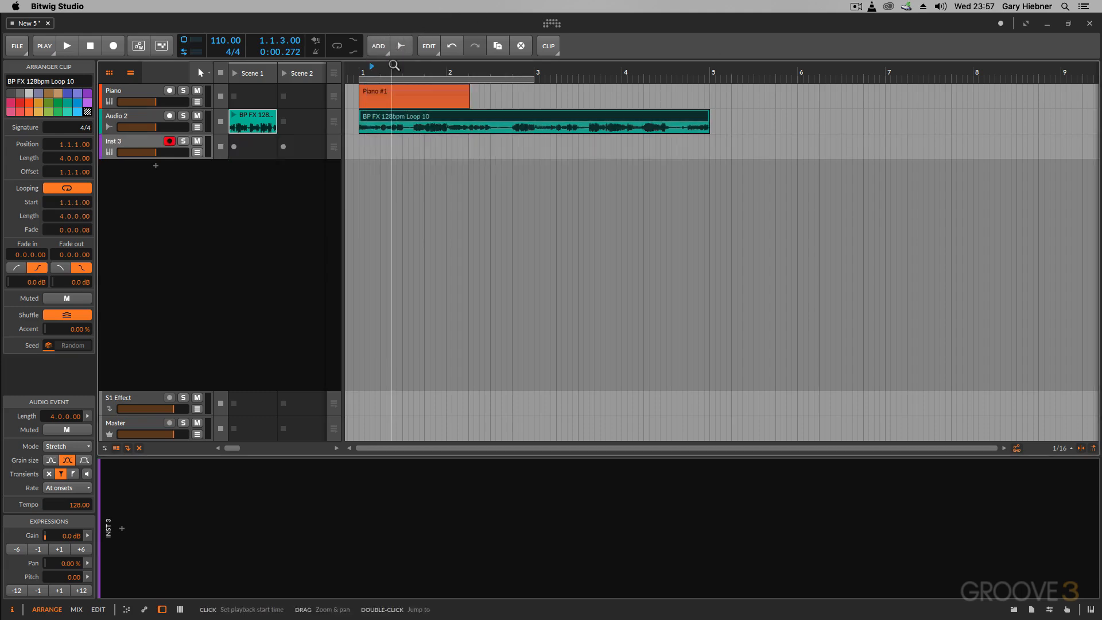
click(255, 149)
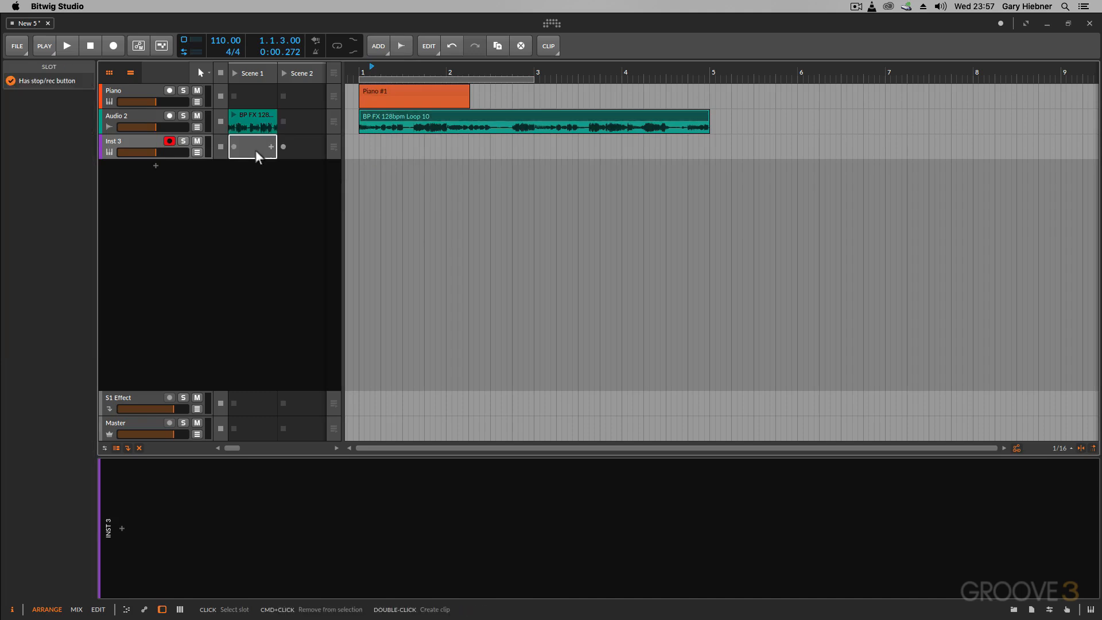
key(b)
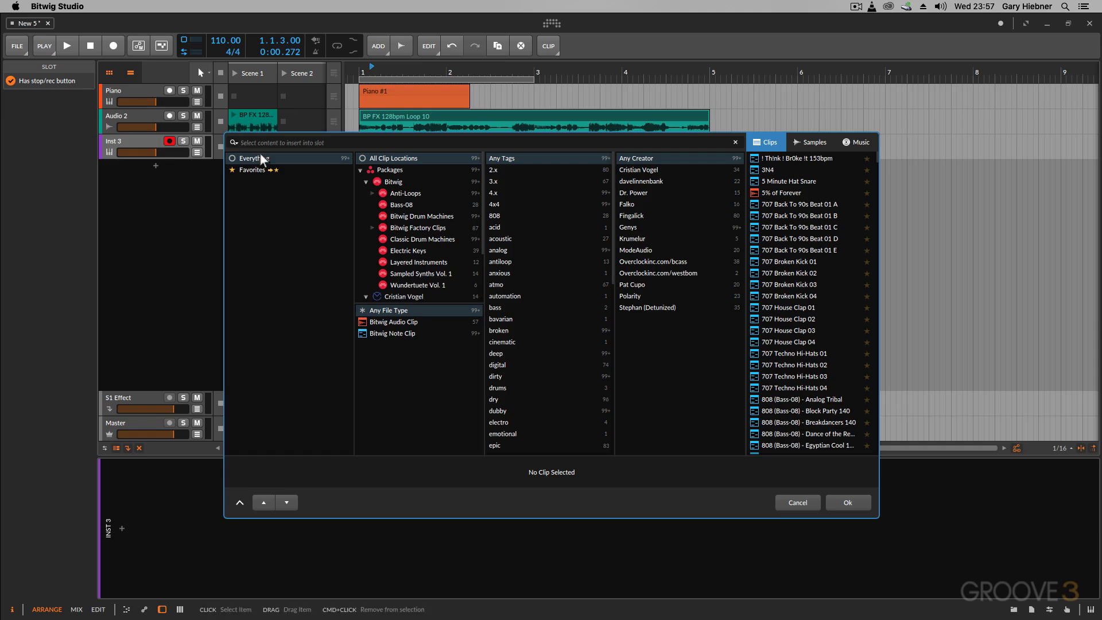
click(411, 251)
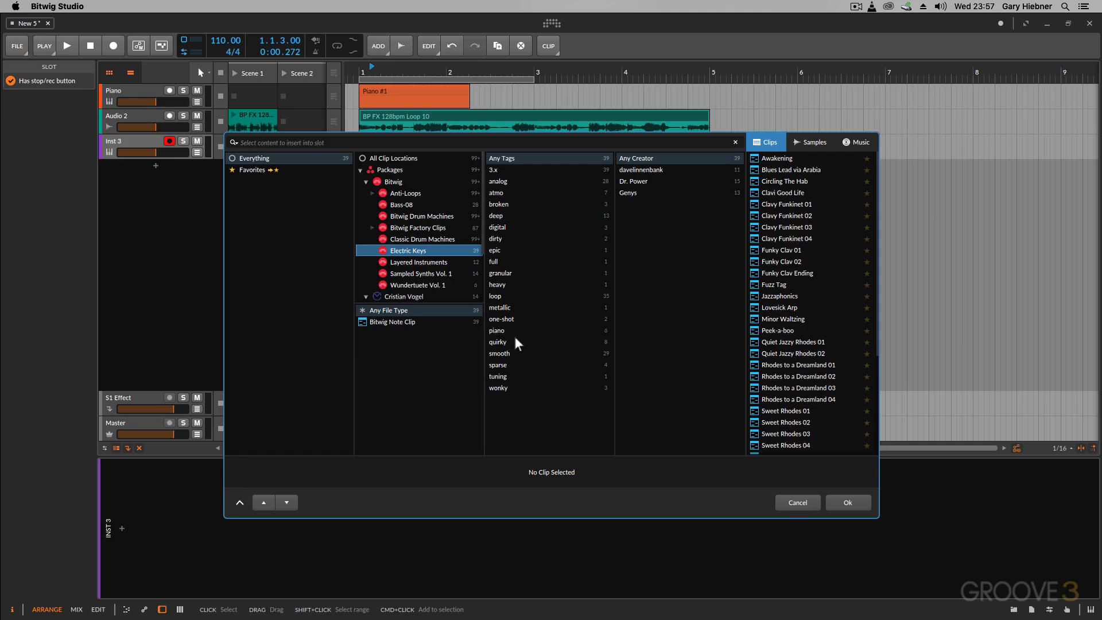
click(498, 181)
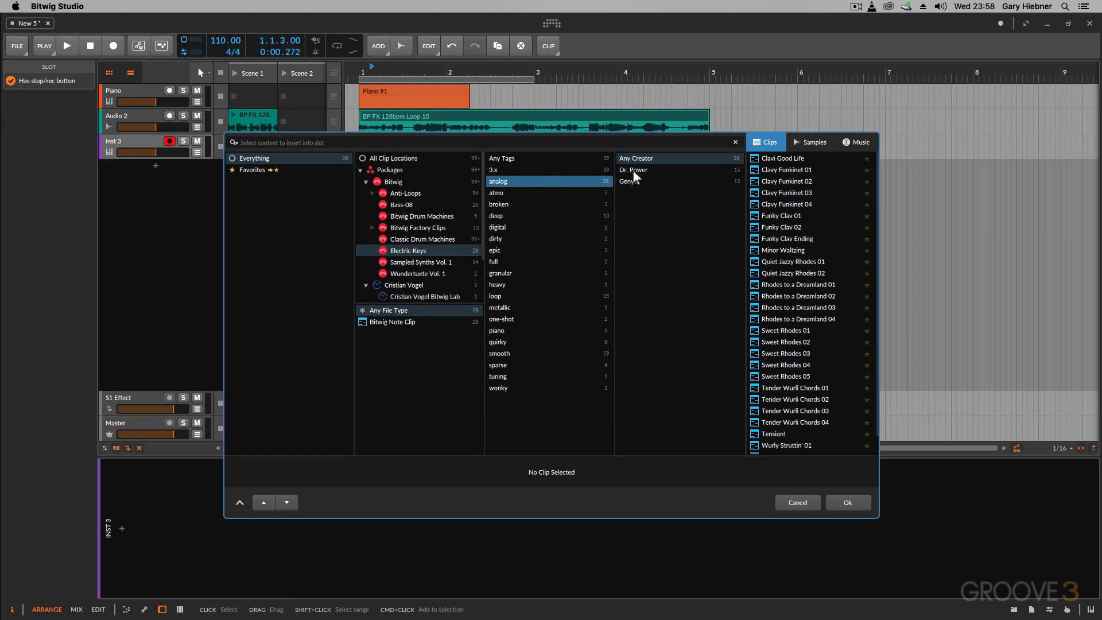
- Audition the Funky Clav 01, Minor Waltzing and Quiet Jazzy Rhodes 01 clips
click(775, 216)
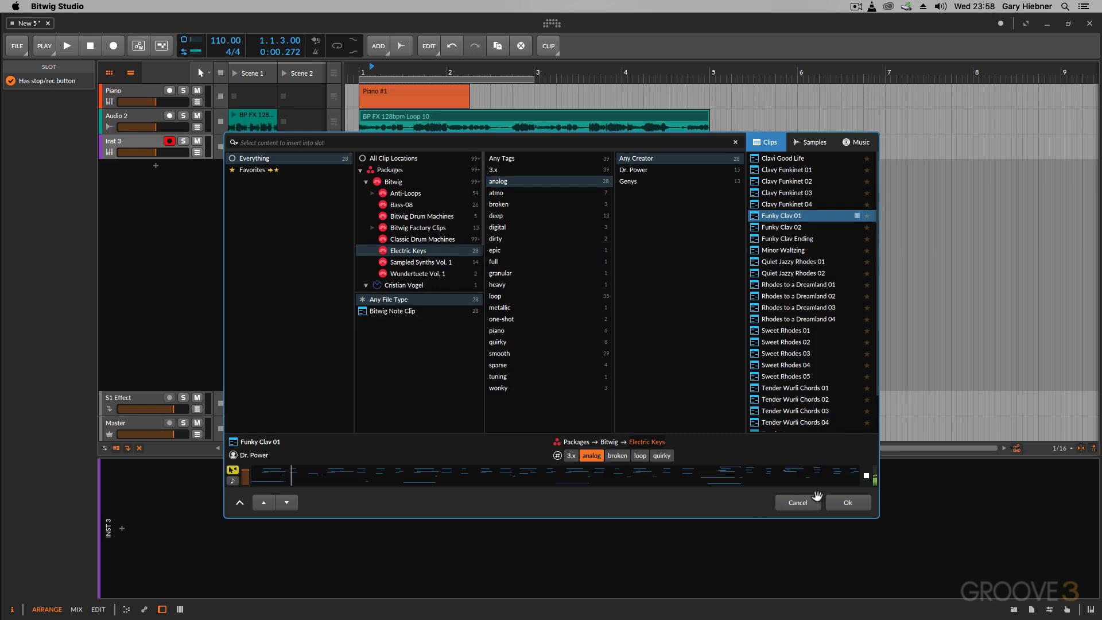
click(784, 251)
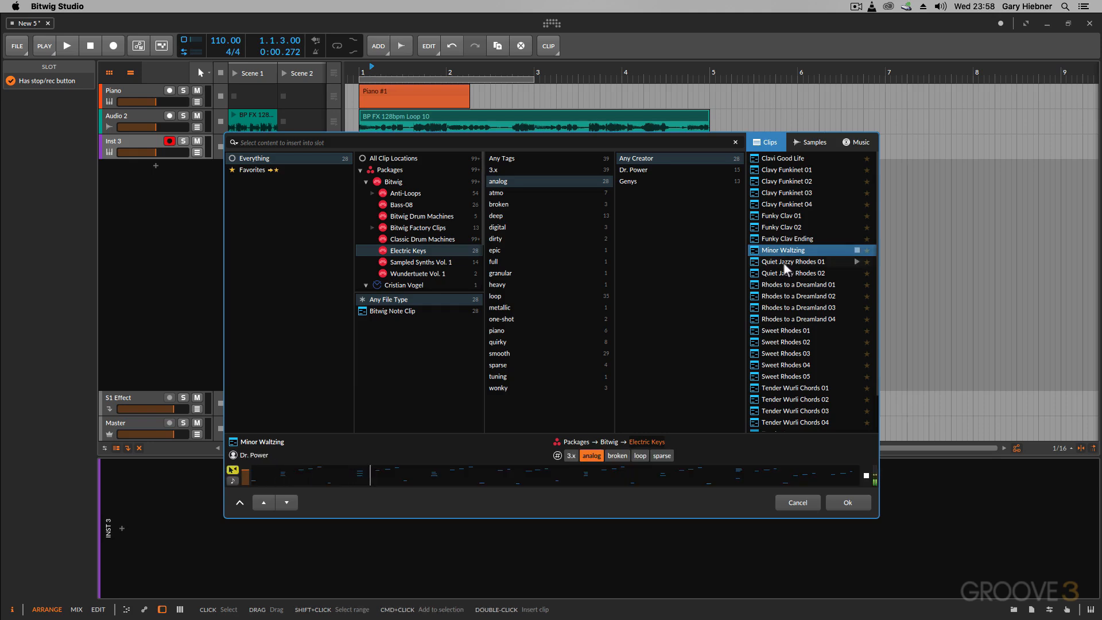
click(783, 262)
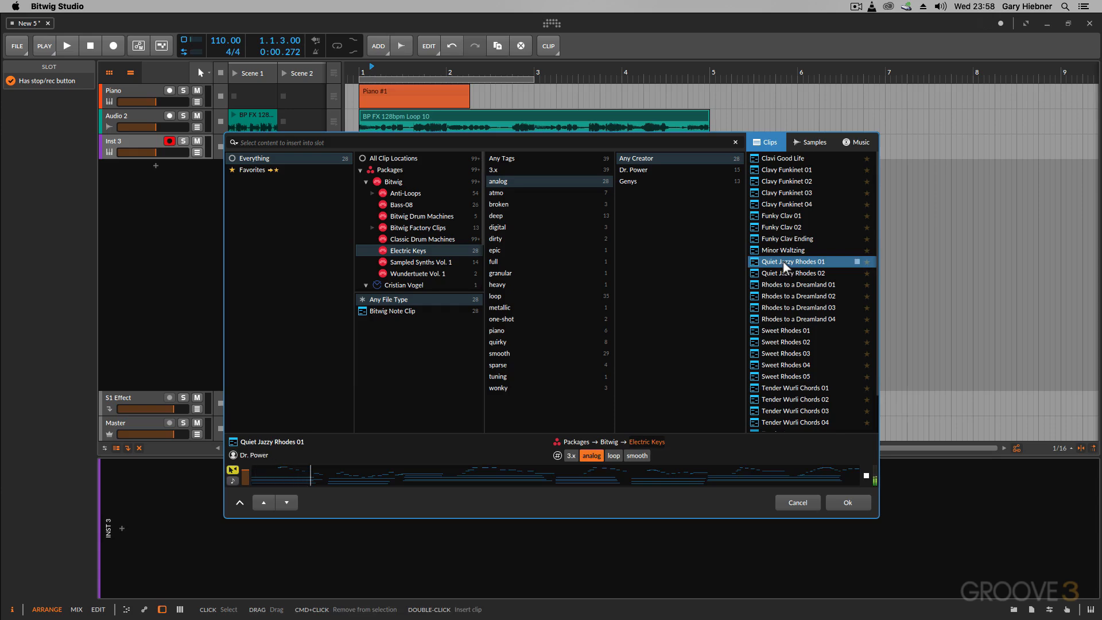
- Insert Quiet Jazzy Rhodes 01 into the new instrument track's Scene 1 slot and copy the clip to the arranger at 1.1.1.00
double_click(784, 262)
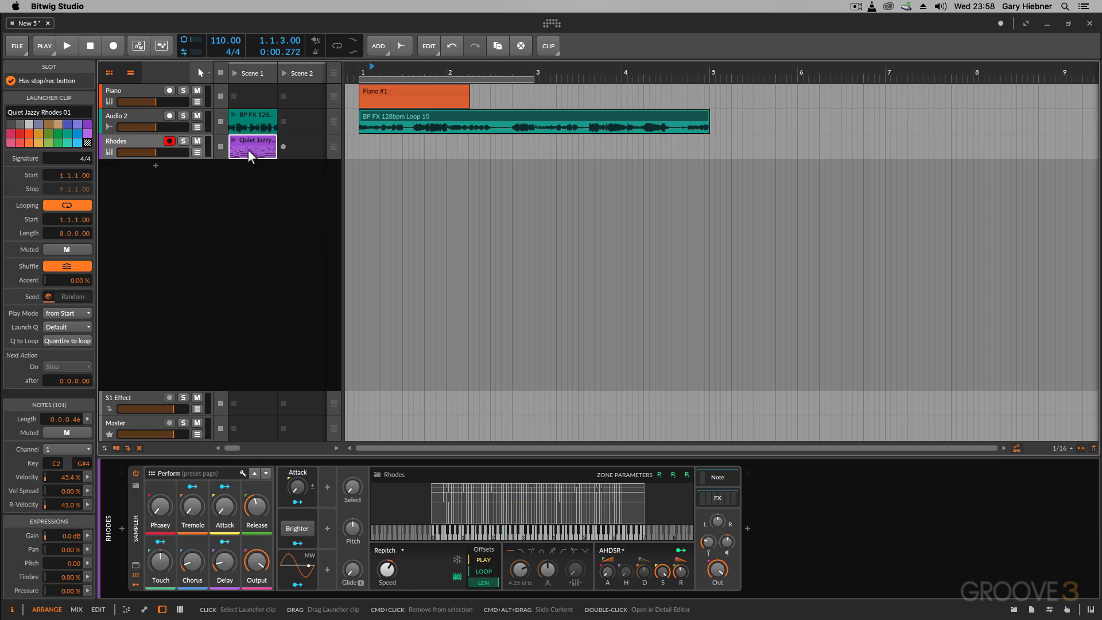
drag(249, 150, 363, 152)
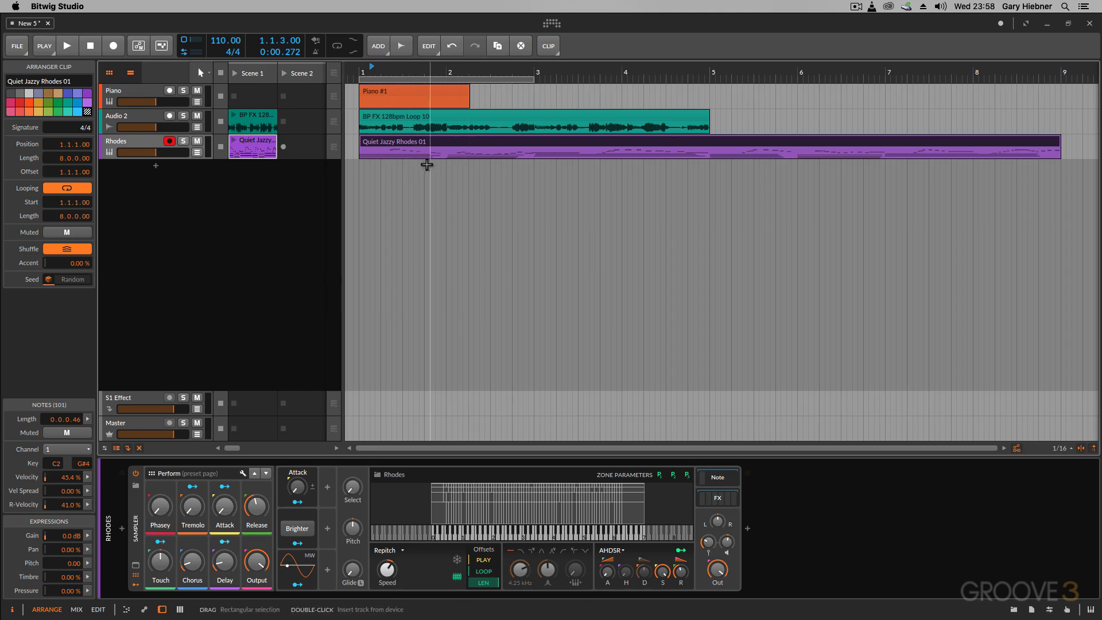
- Open the clip browser for the Rhodes track's empty Scene 2 slot
double_click(308, 152)
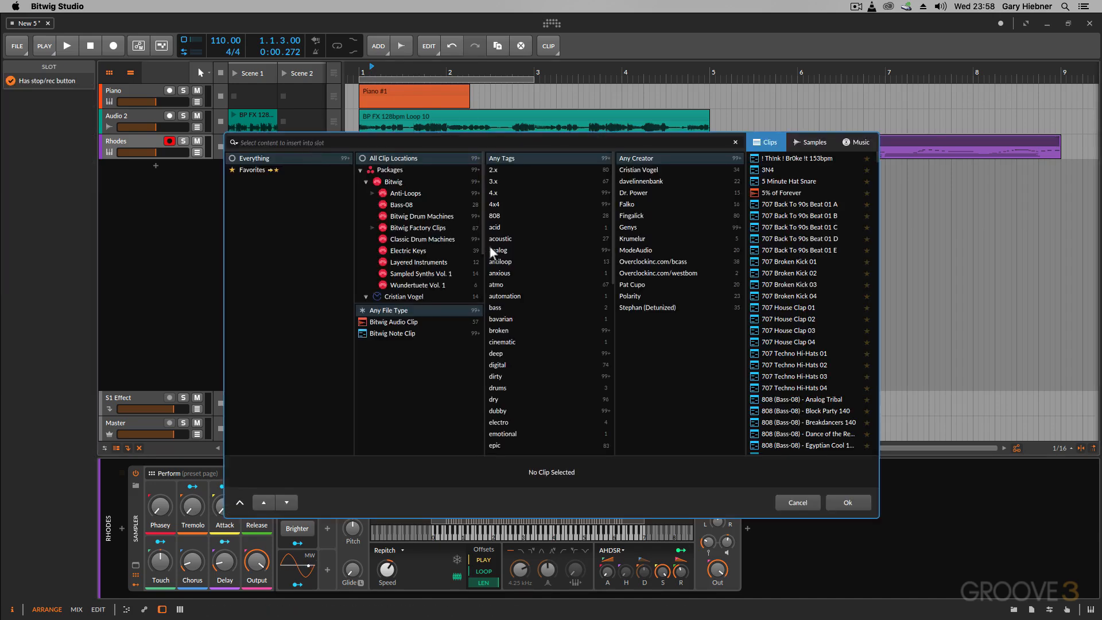